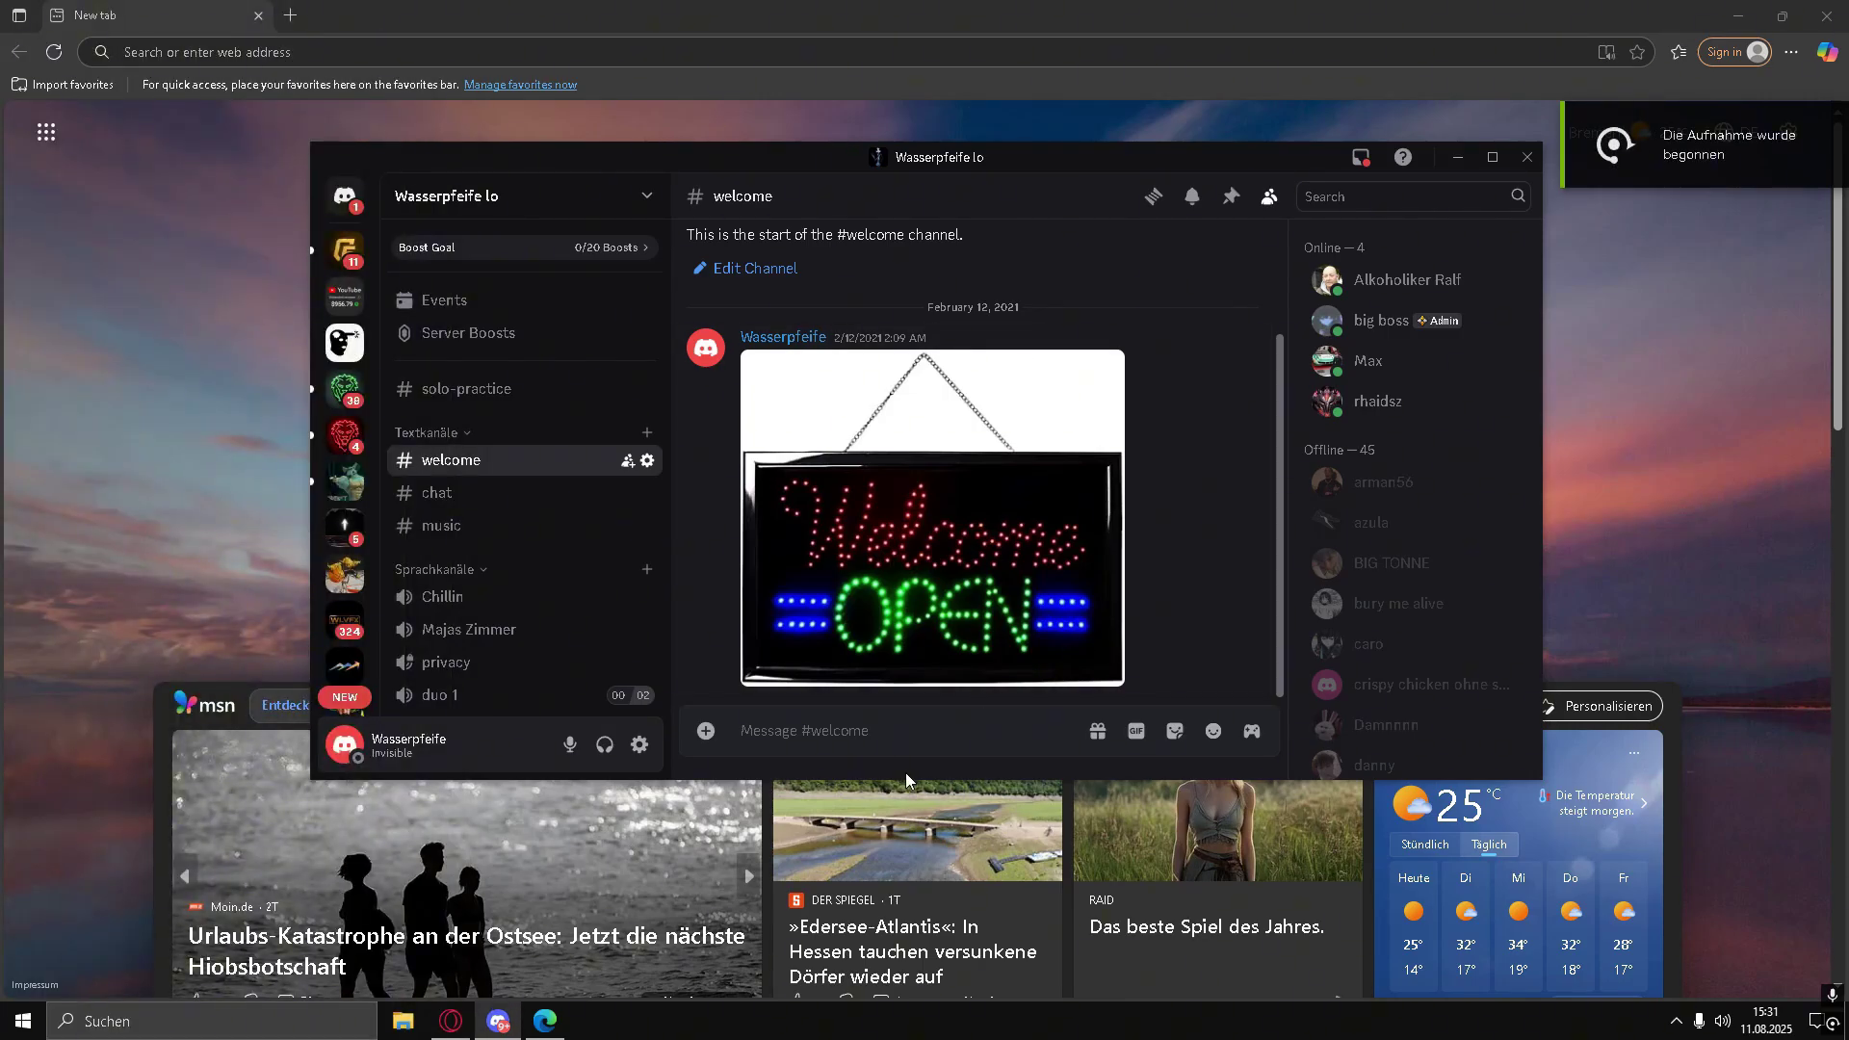
Open Discord's User Settings from the gear beside your username
{"action": "left_click", "coordinate": [643, 751]}
{"action": "scroll", "coordinate": [527, 578], "scroll_direction": "down", "scroll_amount": 1}
{"action": "scroll", "coordinate": [520, 578], "scroll_direction": "down", "scroll_amount": 1}
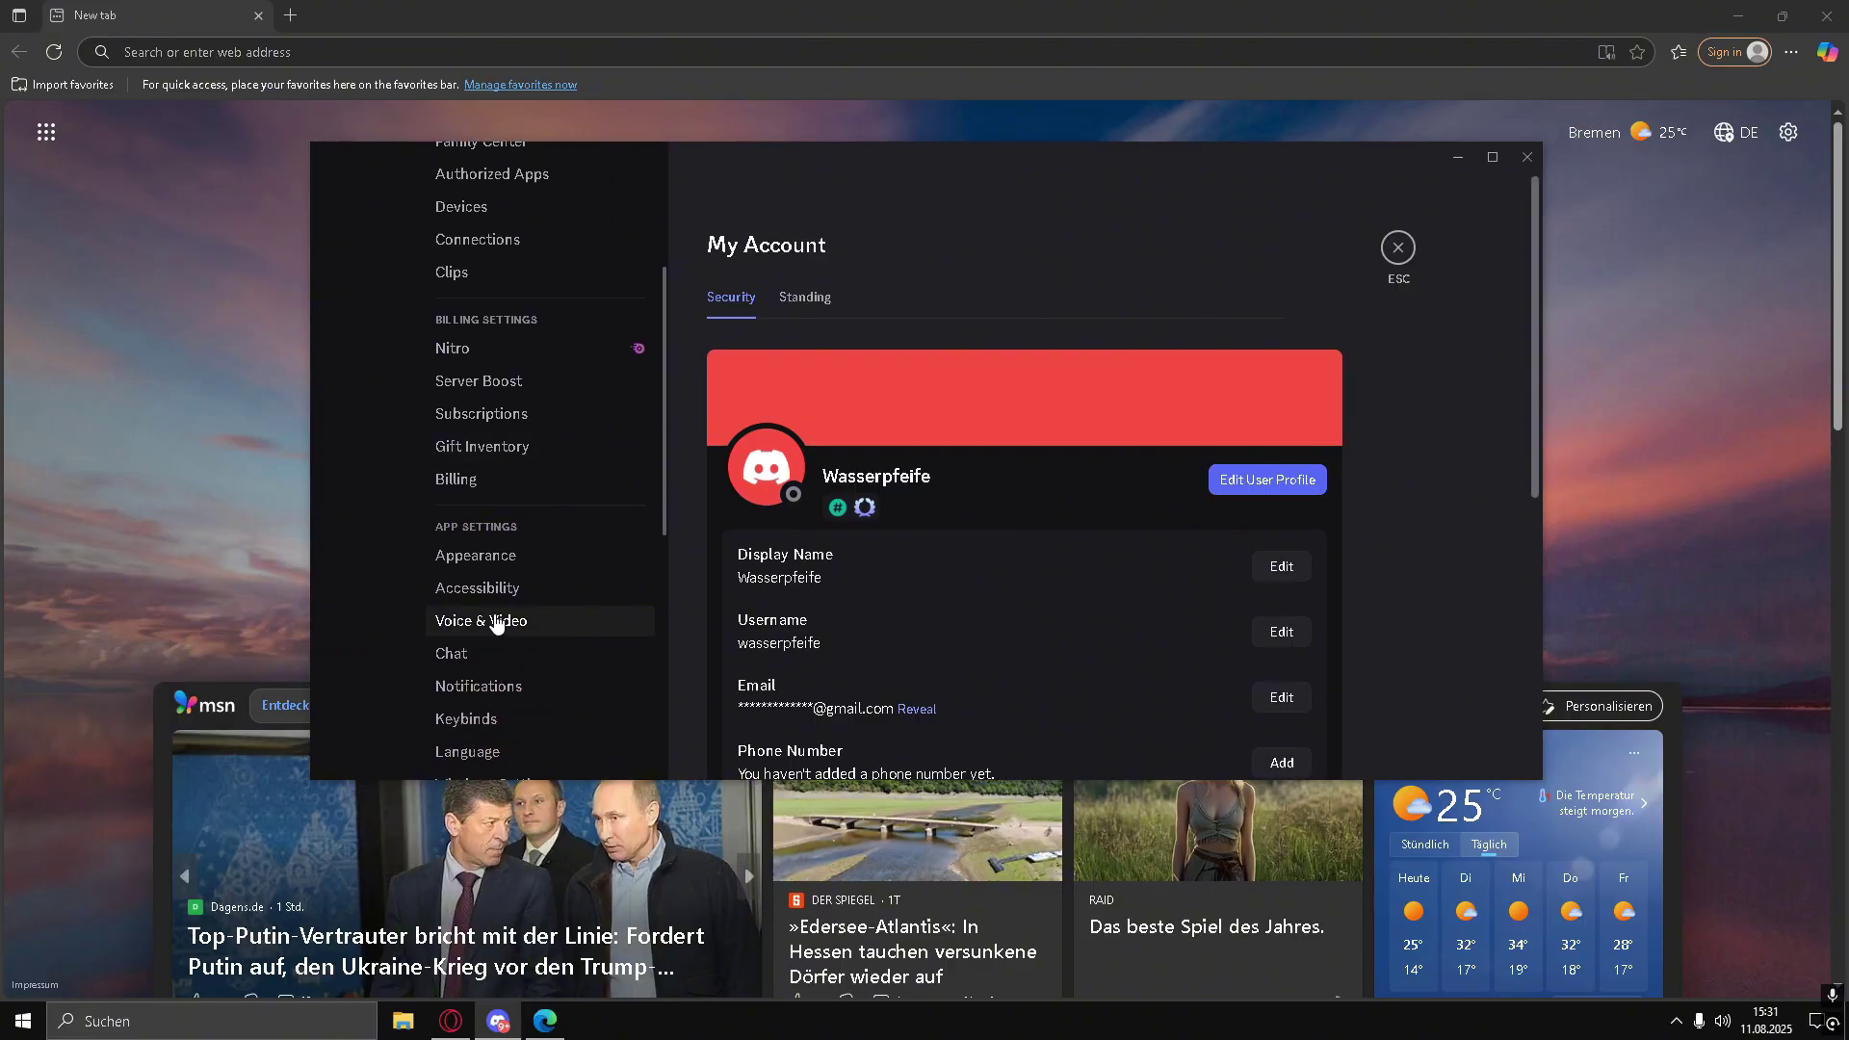
Go to Voice & Video settings and review the Voice and Video tabs
{"action": "left_click", "coordinate": [496, 620]}
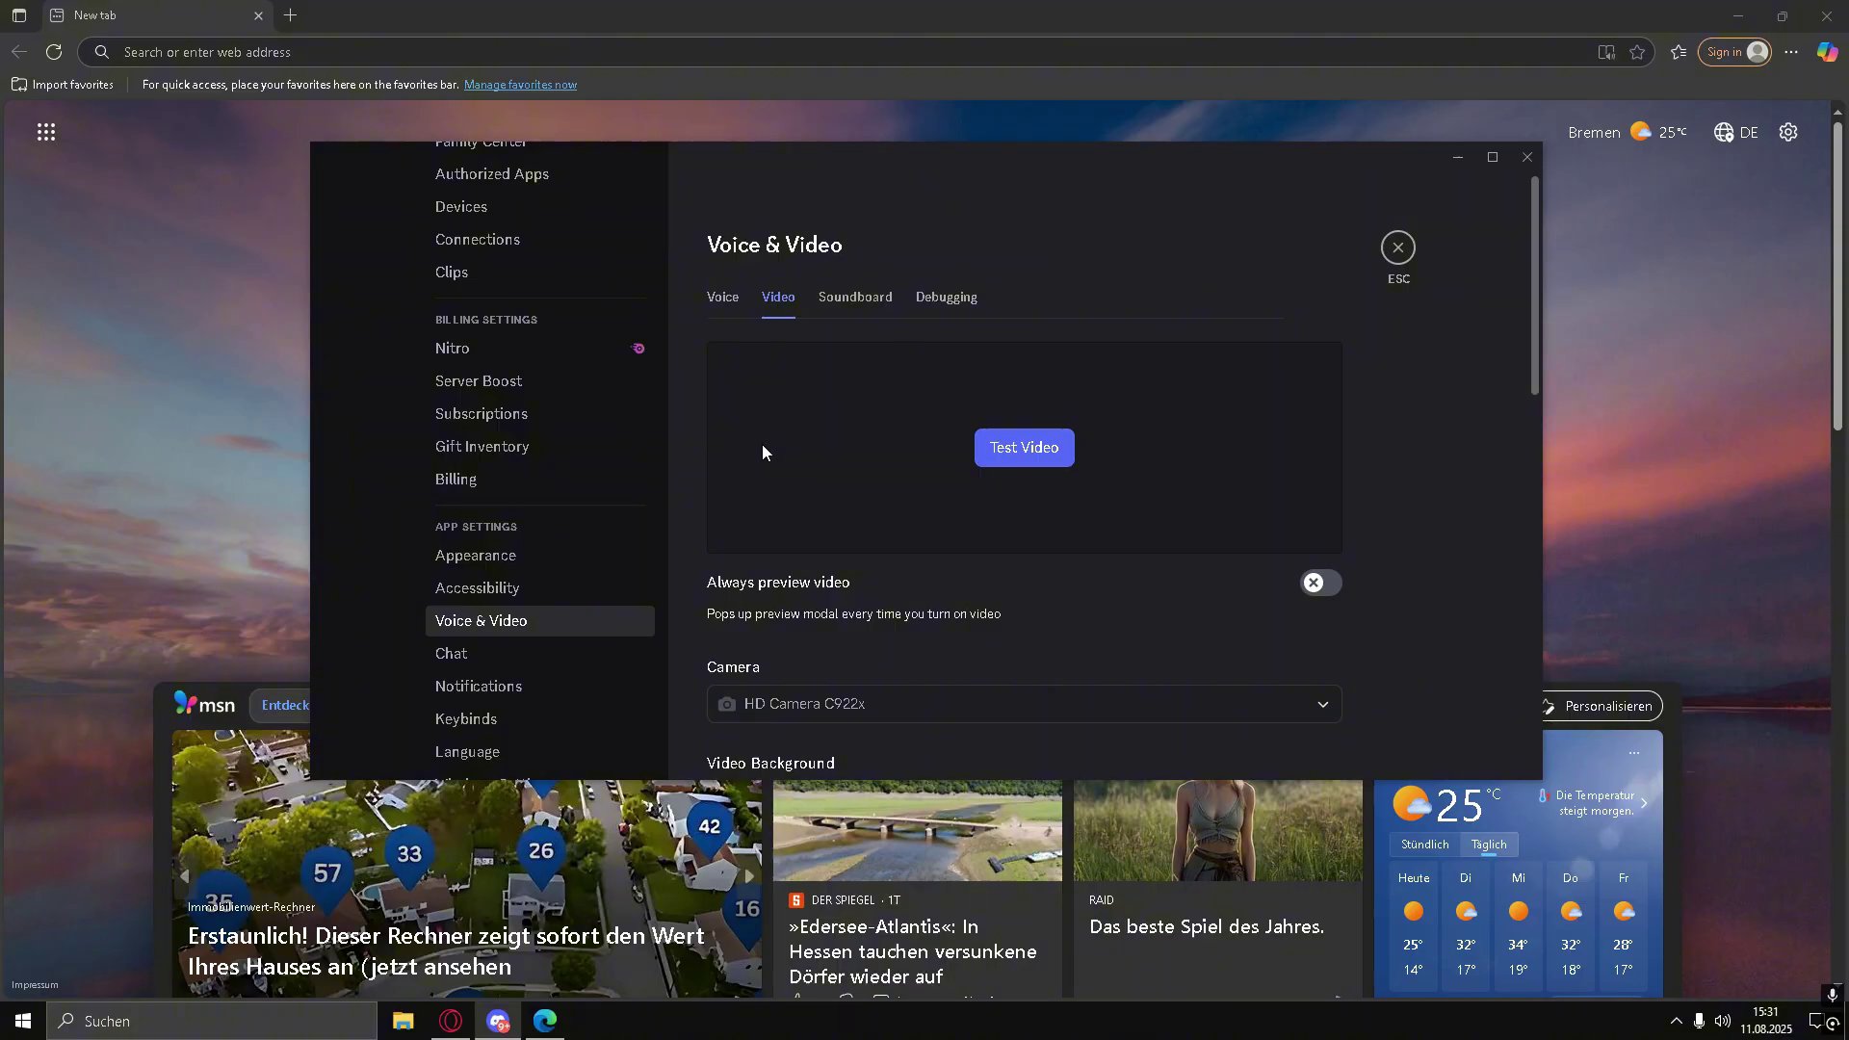
{"action": "left_click", "coordinate": [724, 301]}
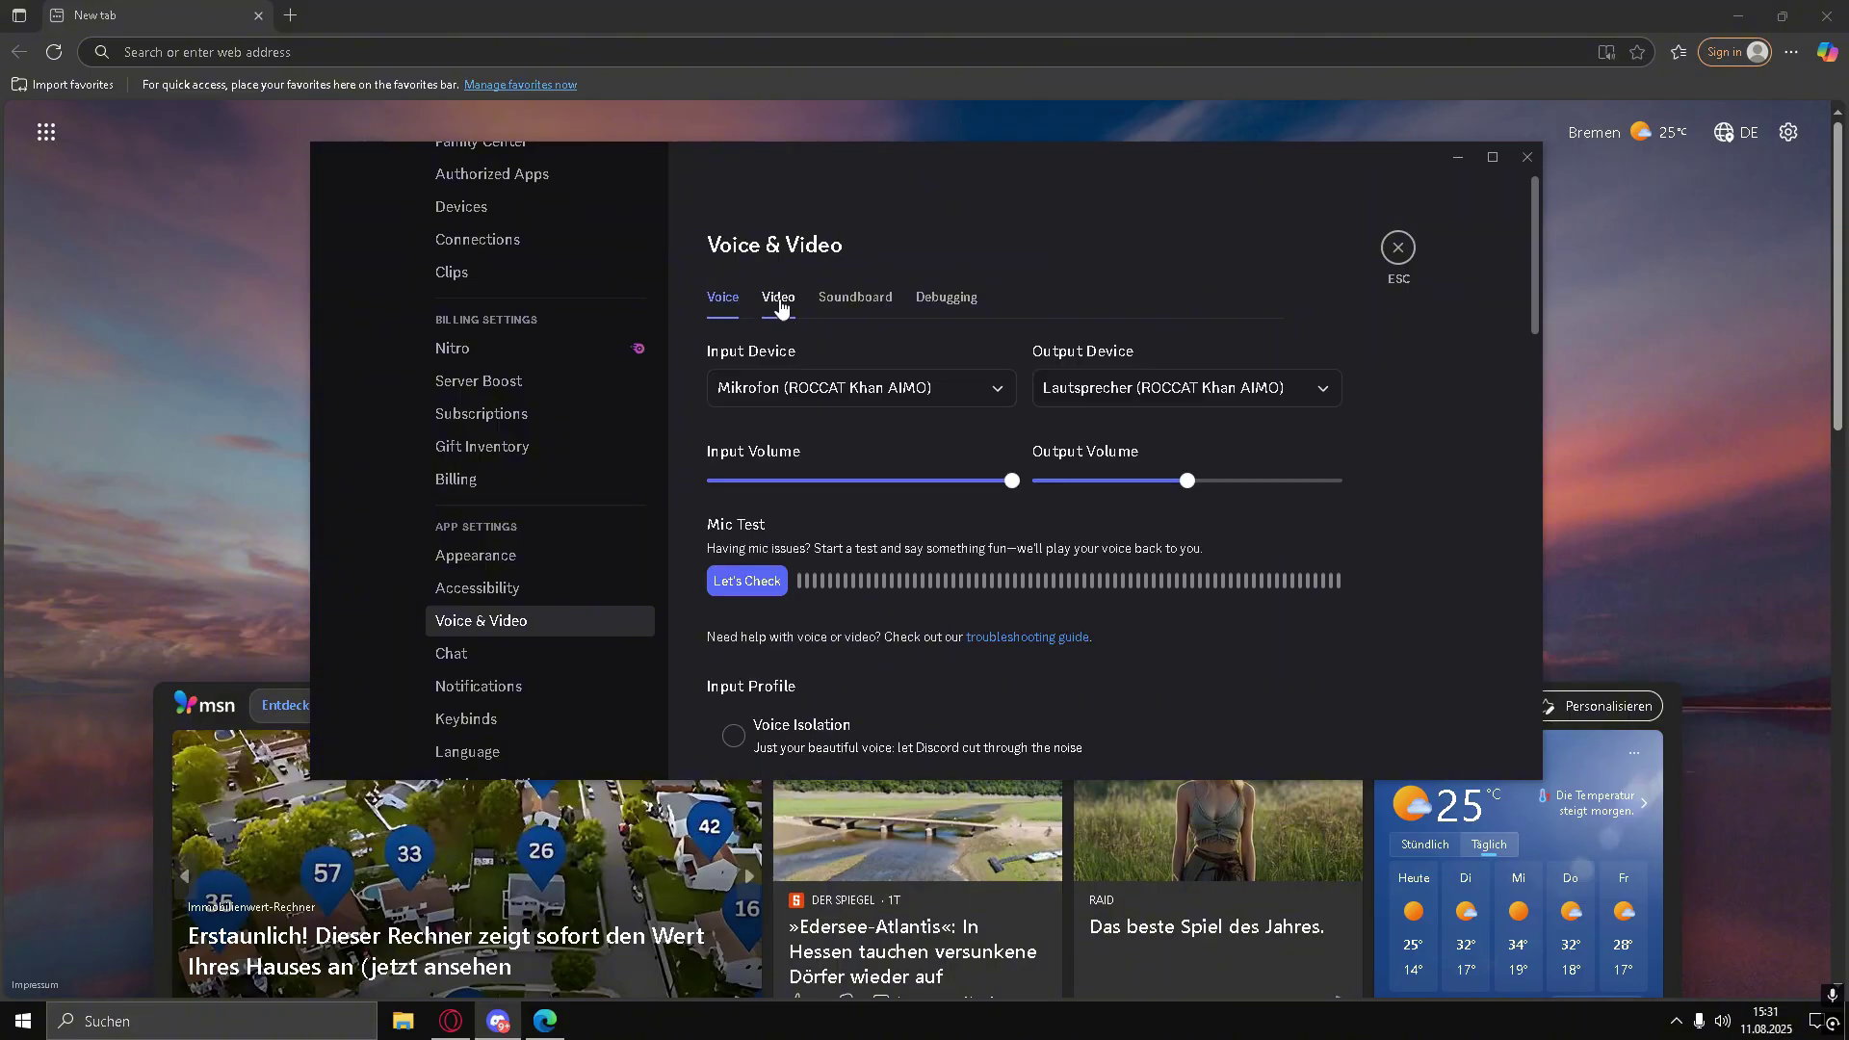
{"action": "left_click", "coordinate": [780, 300]}
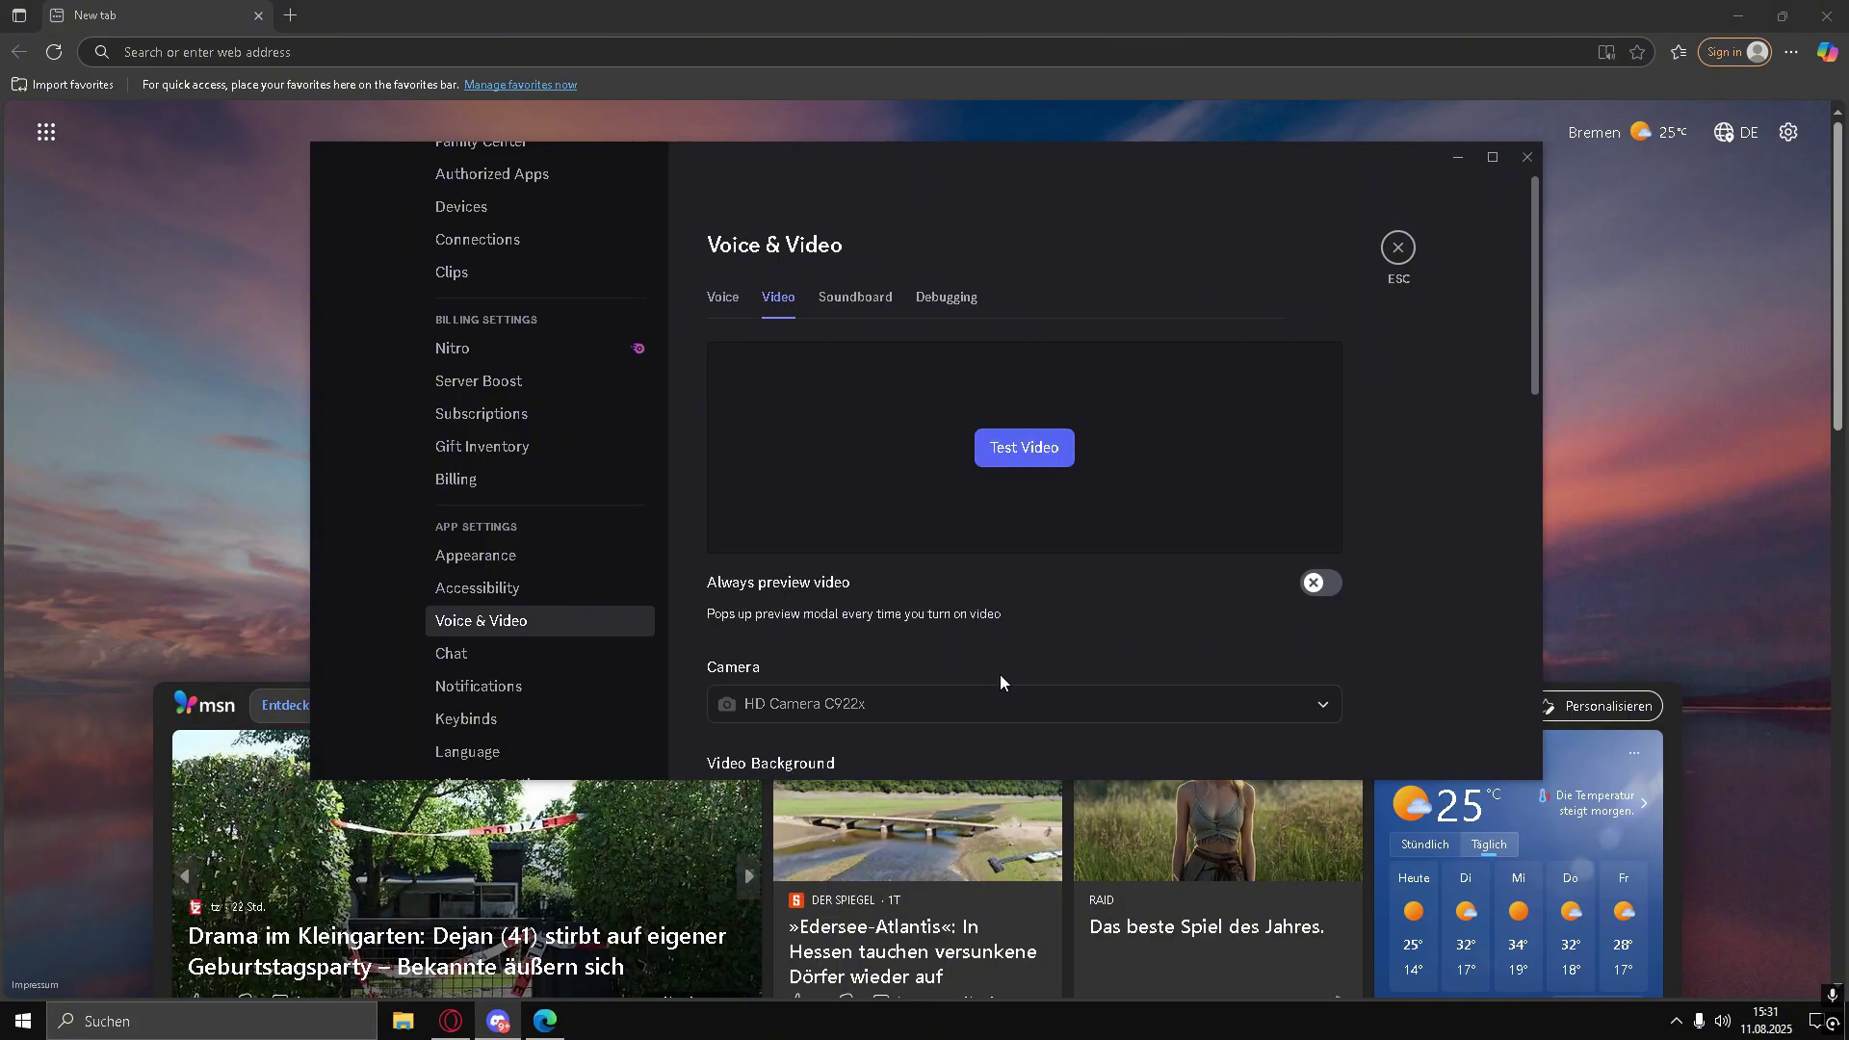
{"action": "scroll", "coordinate": [1006, 632], "scroll_direction": "down", "scroll_amount": 2}
{"action": "scroll", "coordinate": [1007, 633], "scroll_direction": "down", "scroll_amount": 3}
{"action": "scroll", "coordinate": [1008, 632], "scroll_direction": "down", "scroll_amount": 5}
{"action": "scroll", "coordinate": [1007, 633], "scroll_direction": "down", "scroll_amount": 3}
{"action": "scroll", "coordinate": [1006, 636], "scroll_direction": "down", "scroll_amount": 2}
{"action": "scroll", "coordinate": [1007, 636], "scroll_direction": "down", "scroll_amount": 1}
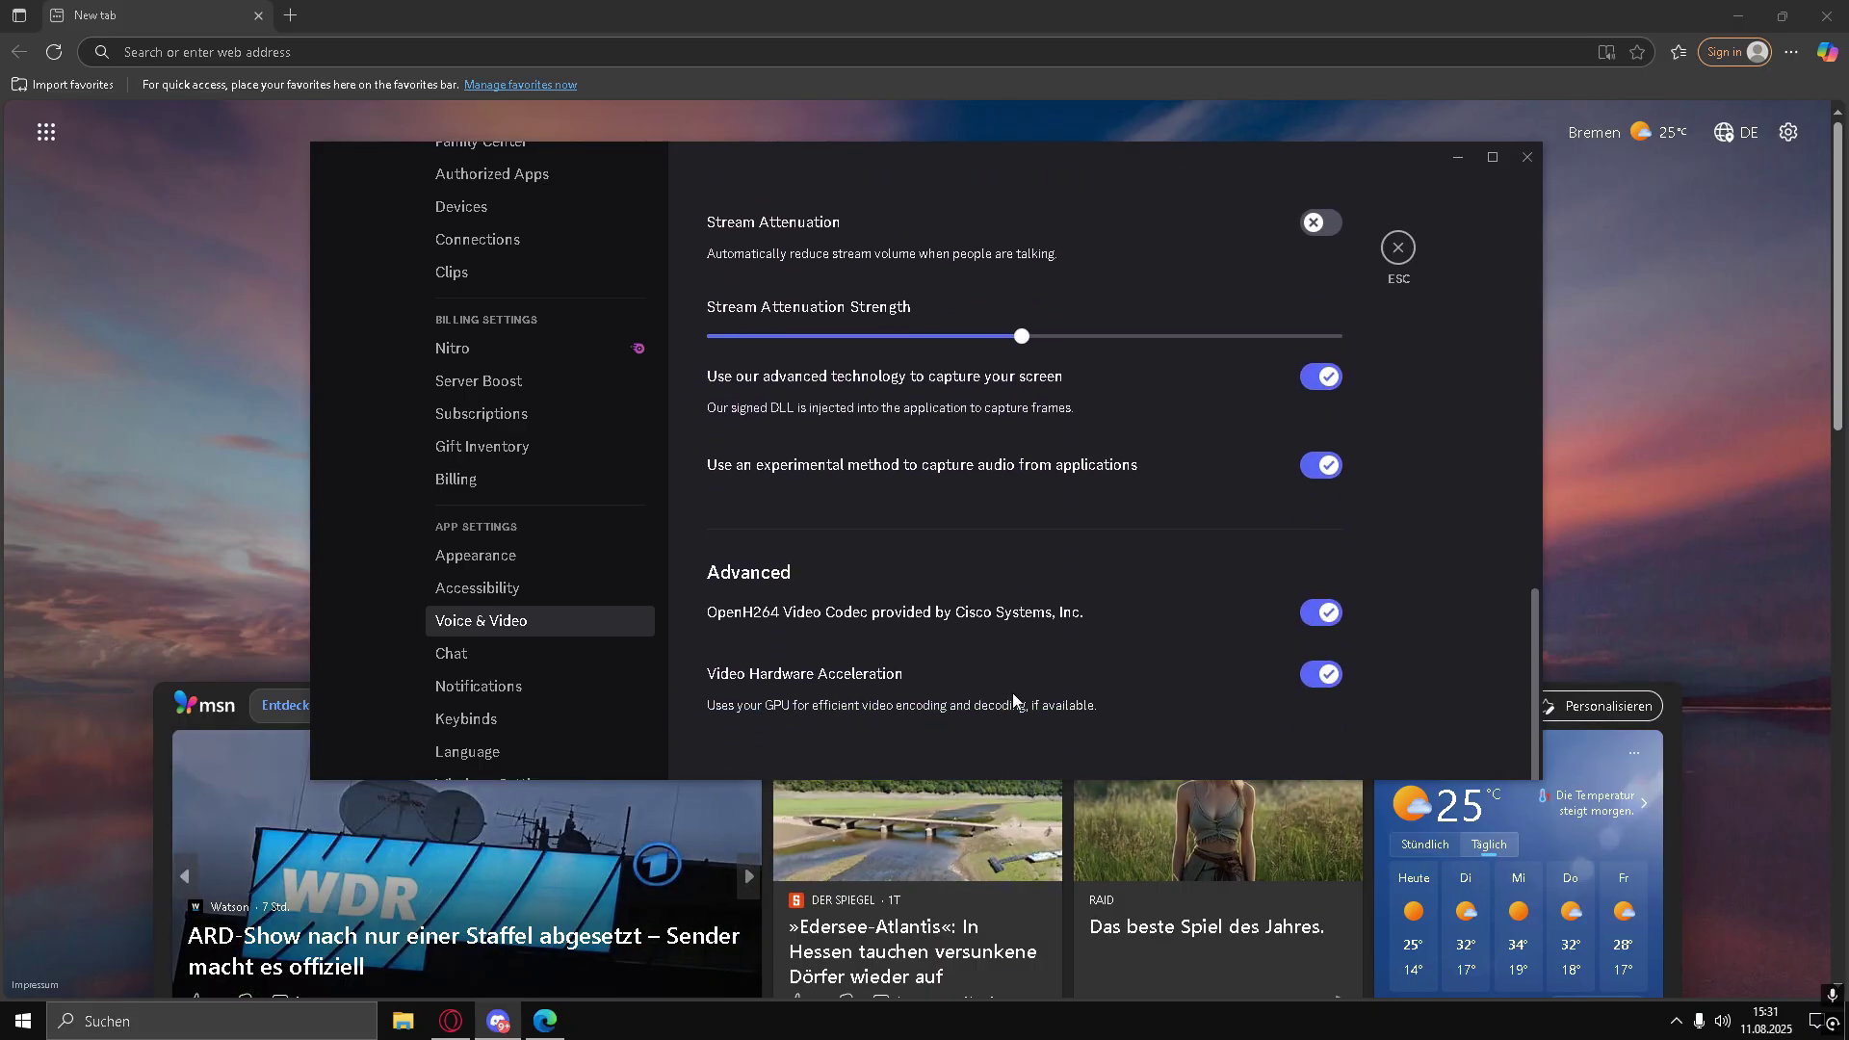
Confirm disabling Discord's video hardware acceleration, then open Microsoft Edge's Settings page
{"action": "left_click", "coordinate": [1330, 677]}
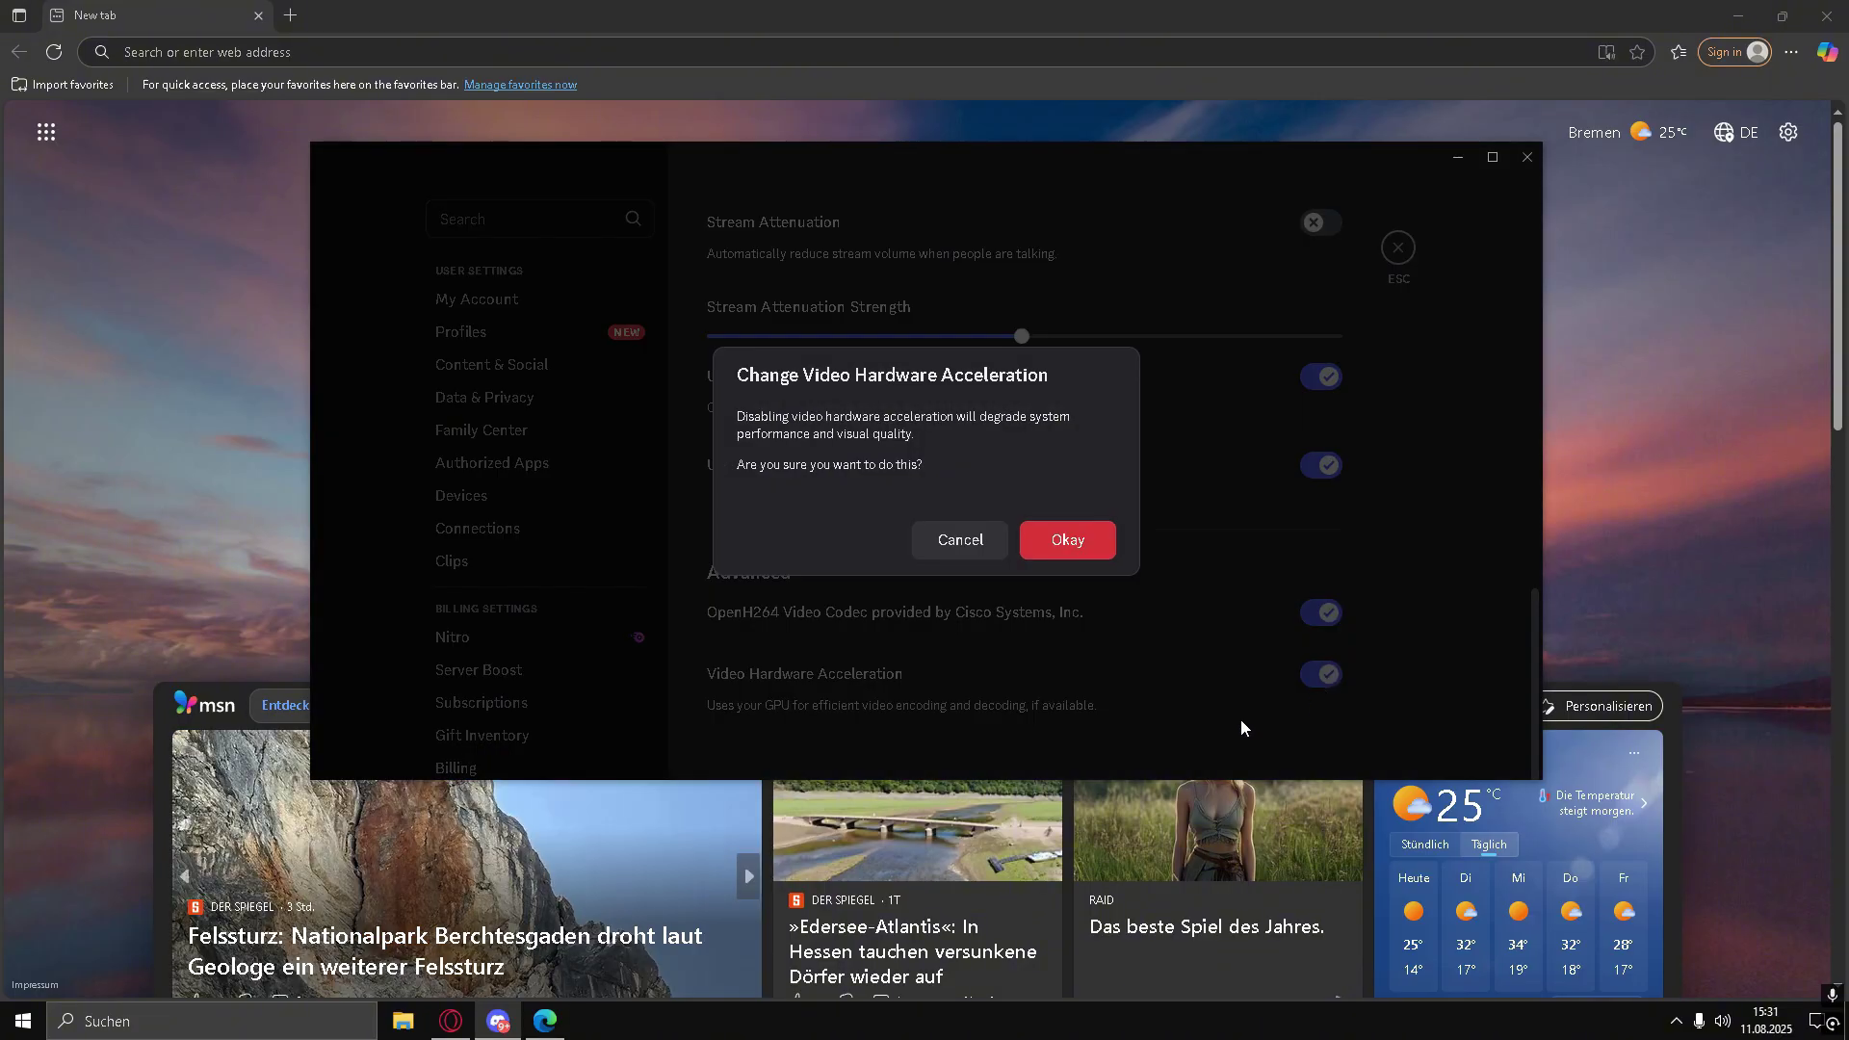
{"action": "left_click", "coordinate": [1064, 546]}
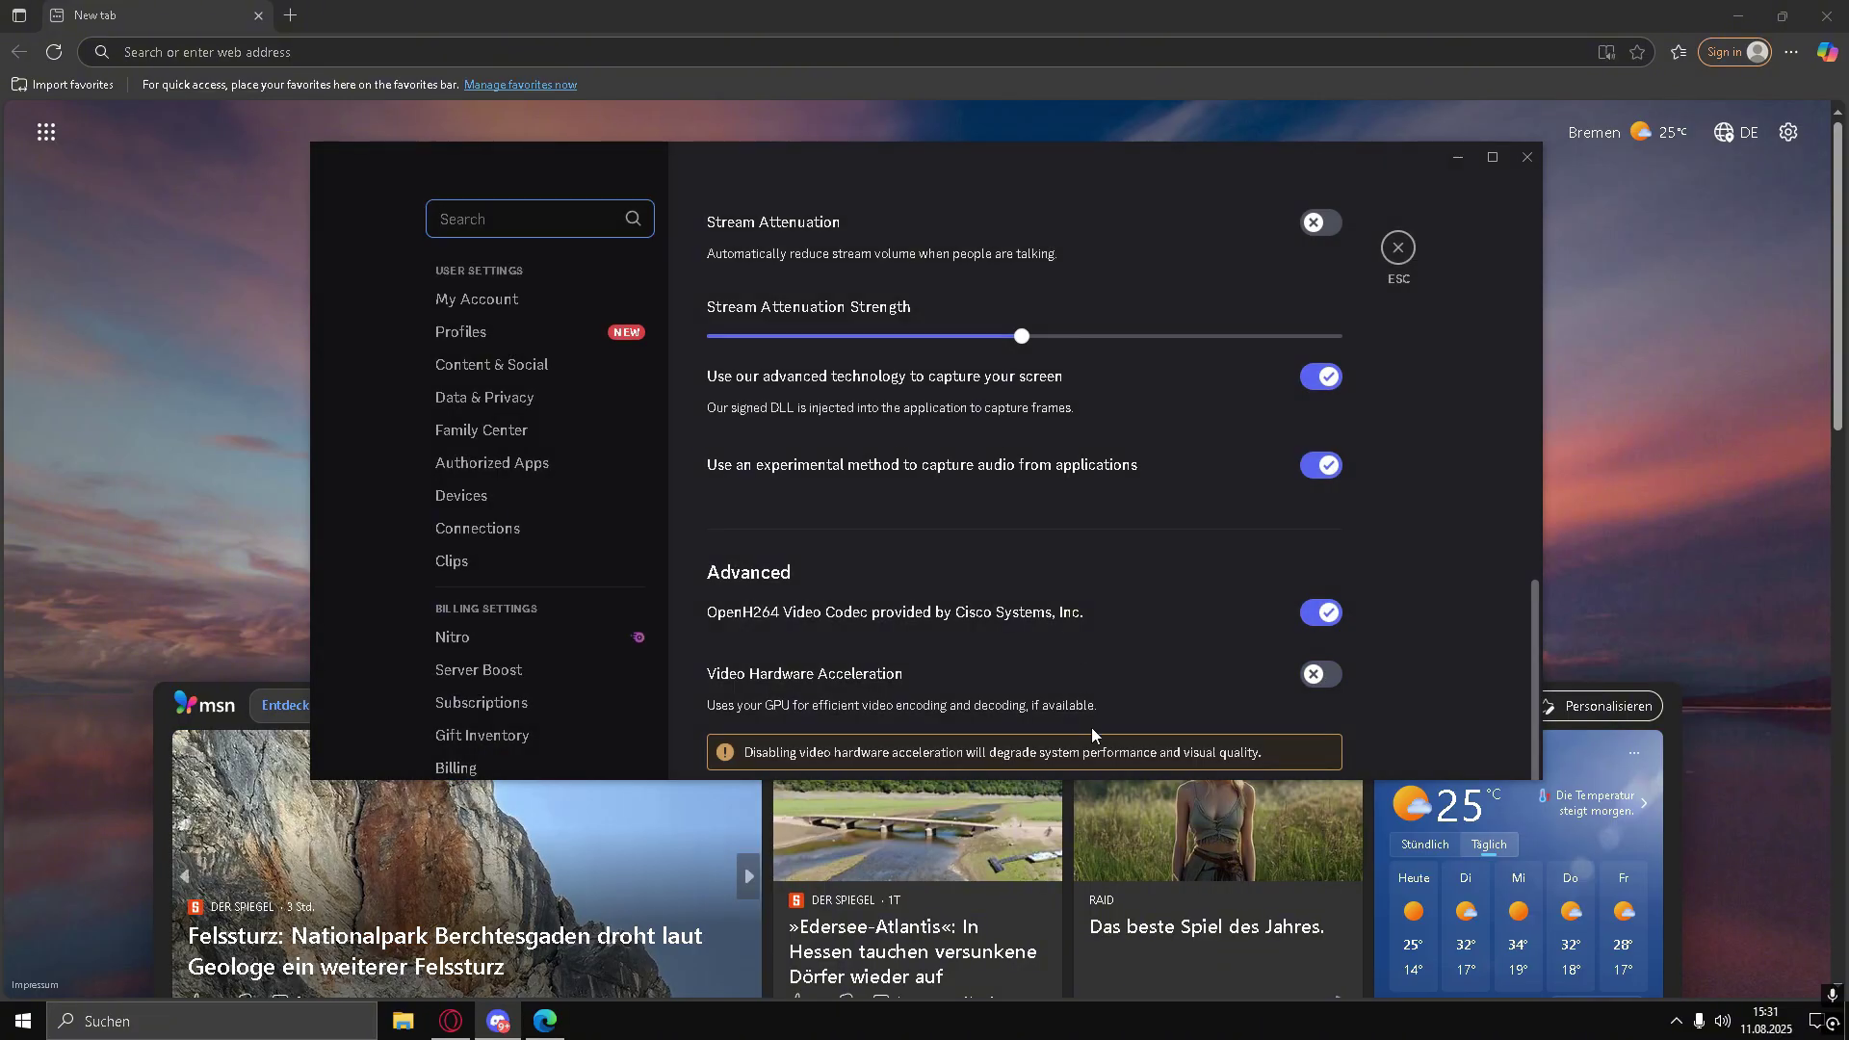
{"action": "scroll", "coordinate": [1084, 712], "scroll_direction": "down", "scroll_amount": 1}
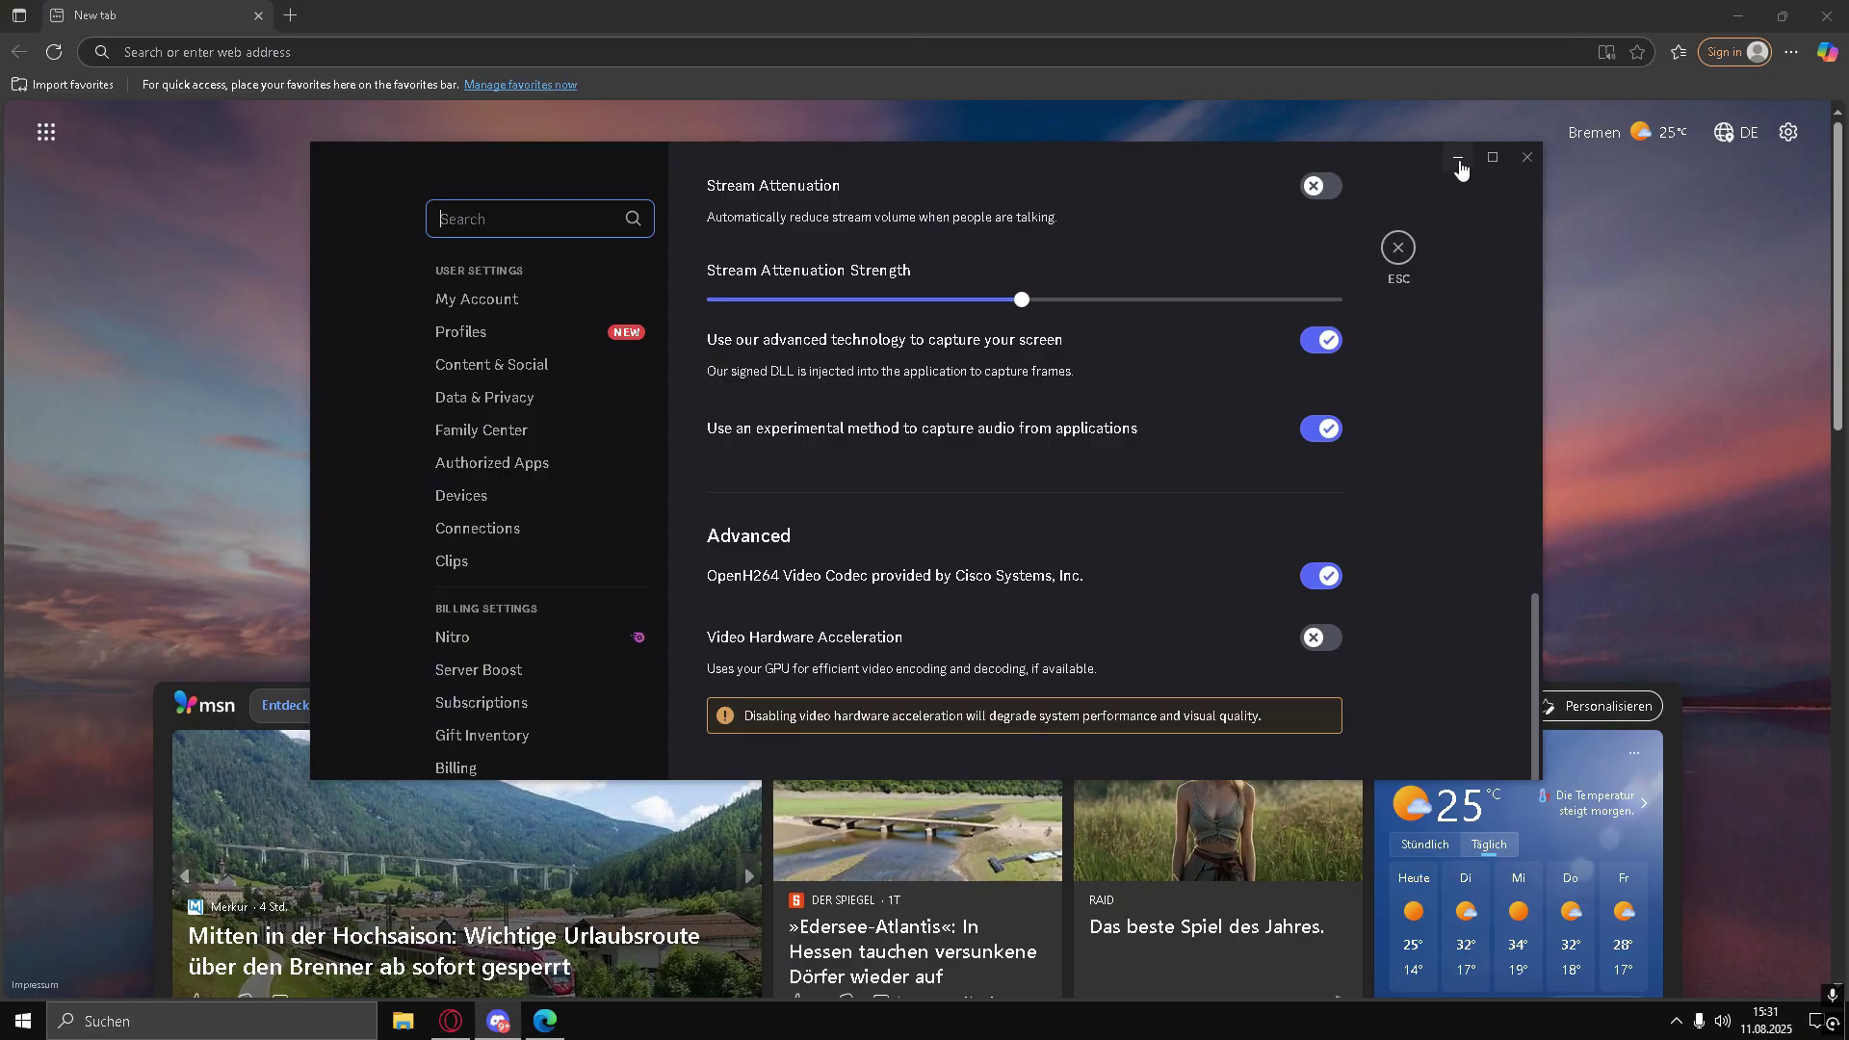
{"action": "left_click", "coordinate": [1457, 156]}
{"action": "left_click", "coordinate": [1790, 53]}
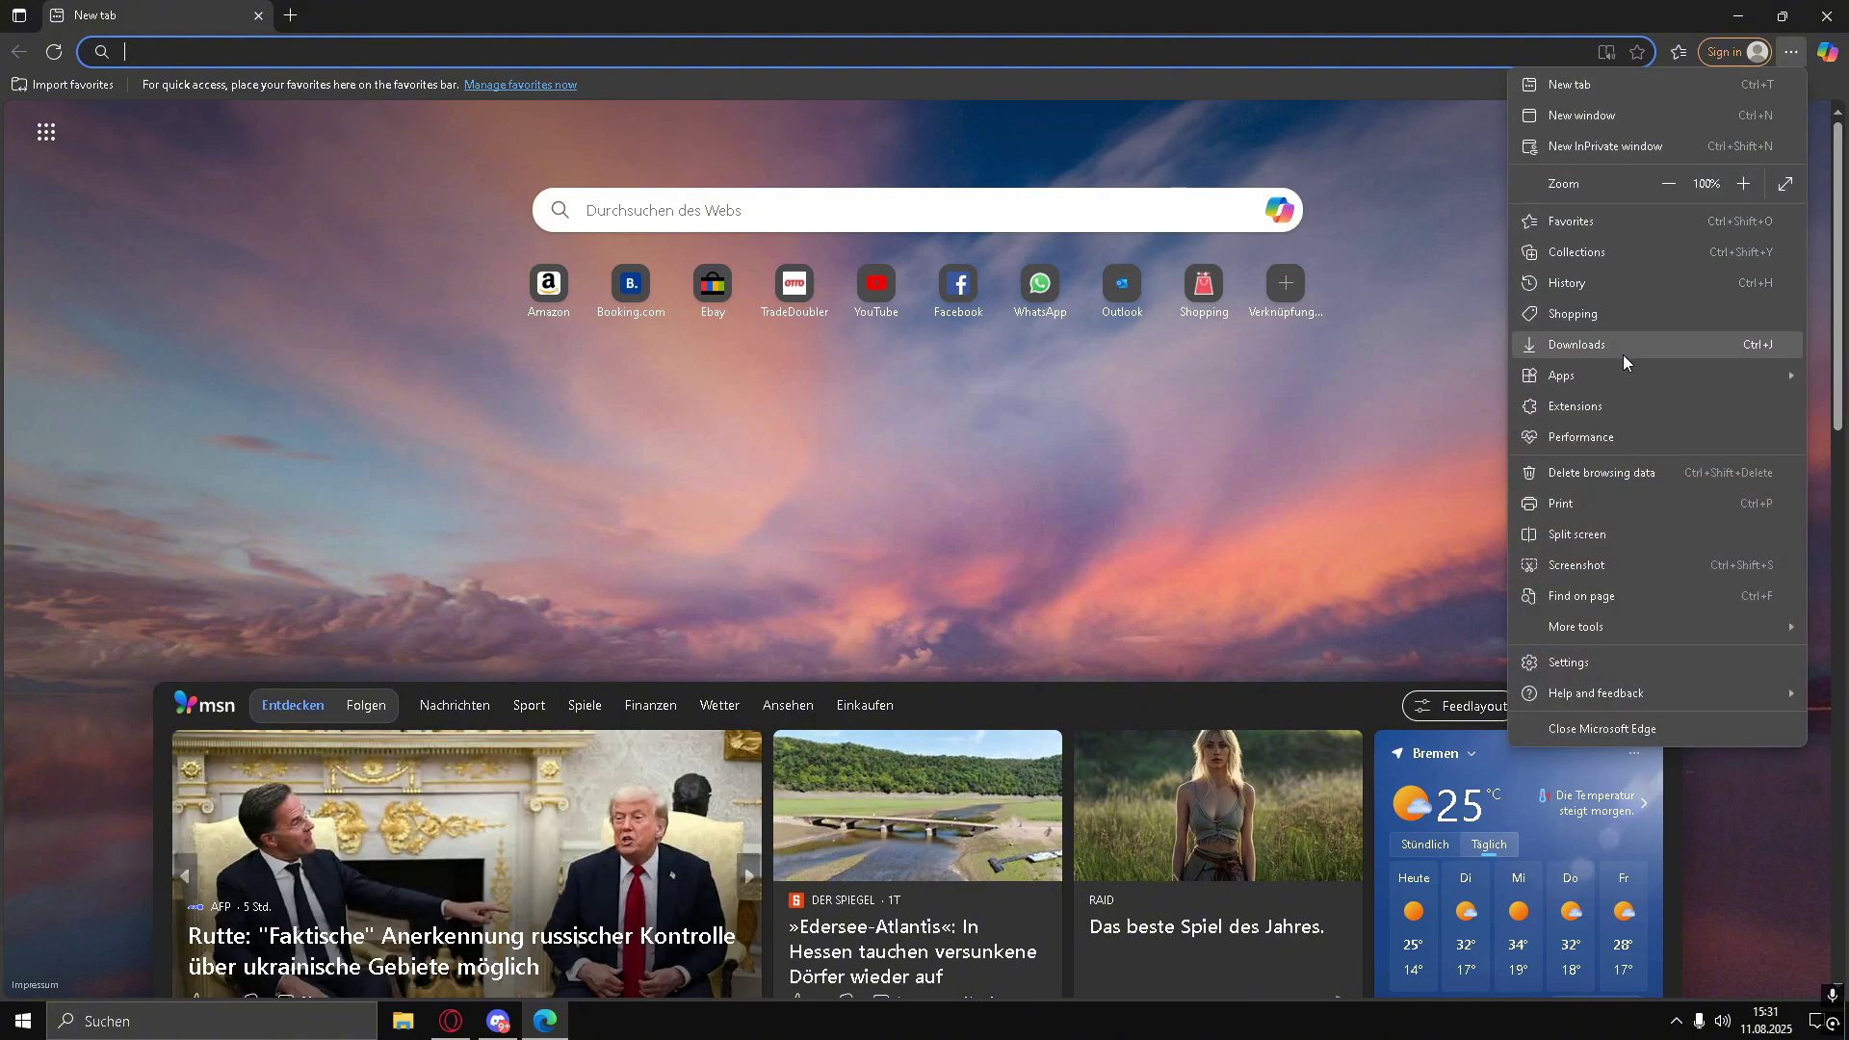
{"action": "left_click", "coordinate": [1585, 663]}
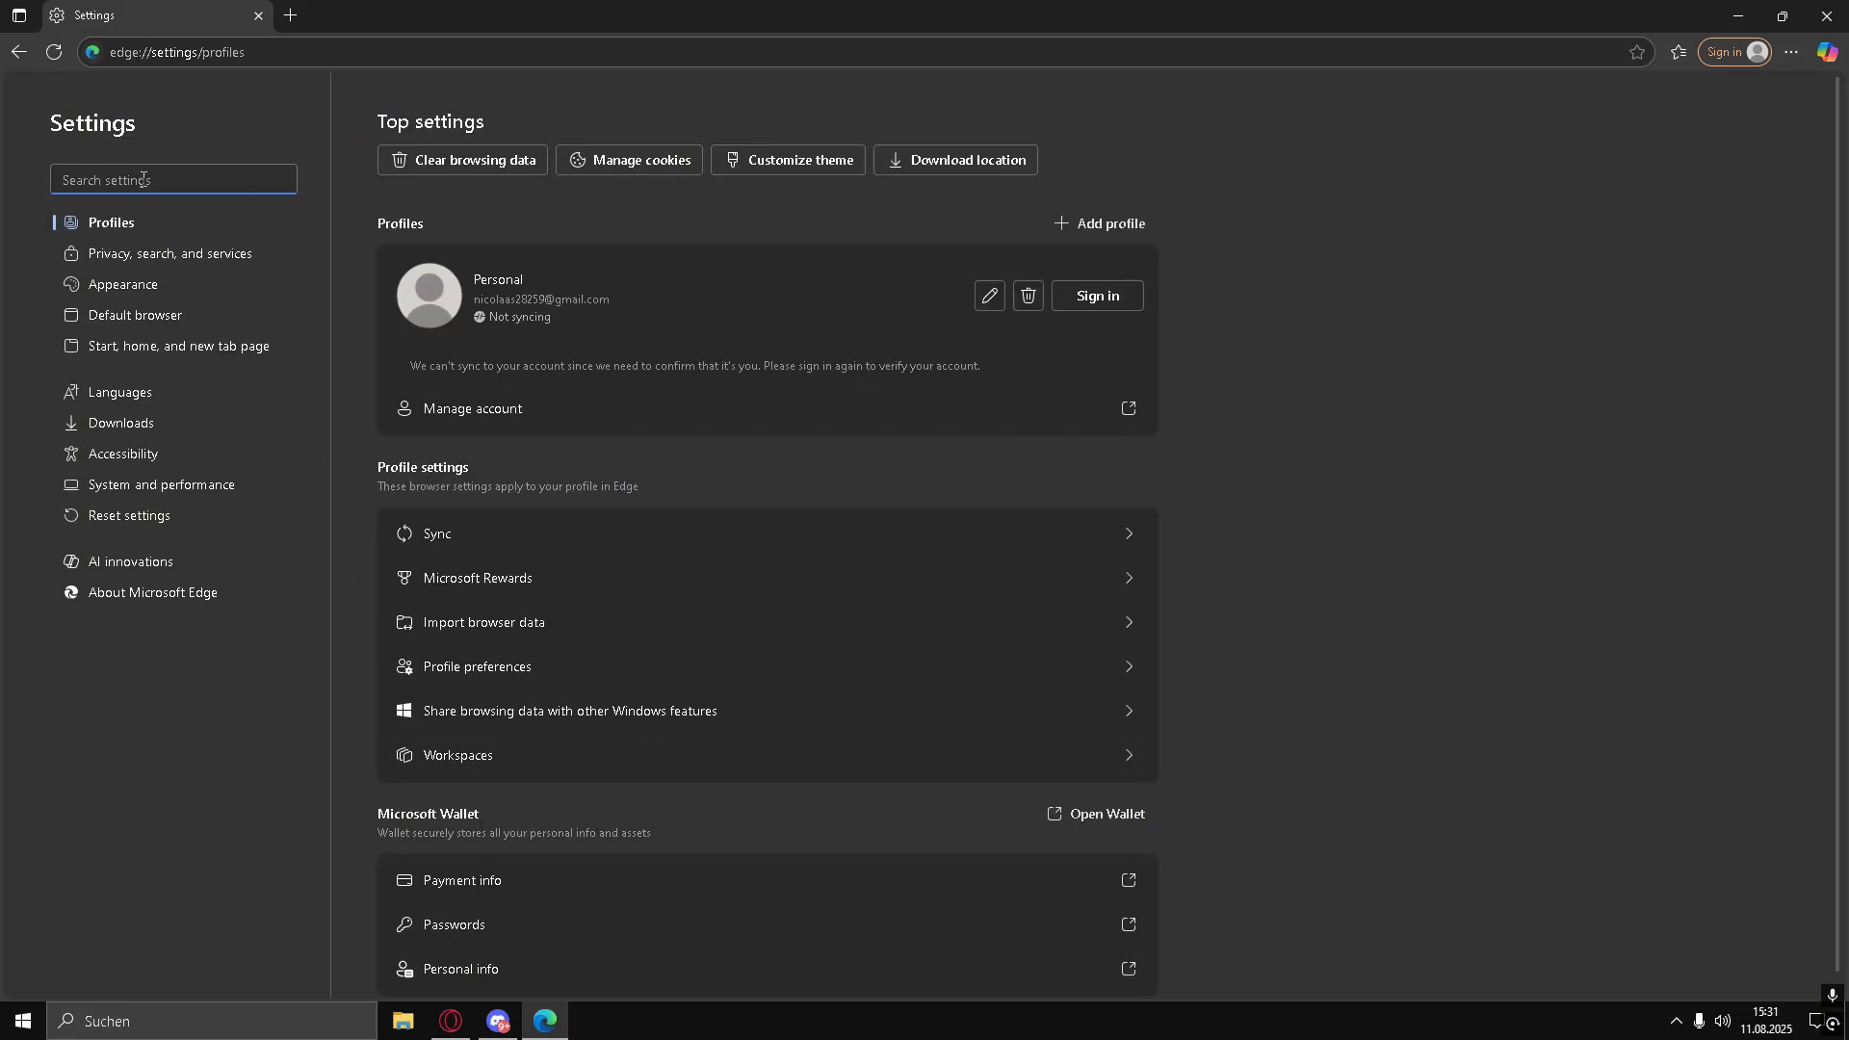
{"action": "type", "text": "acceleration"}
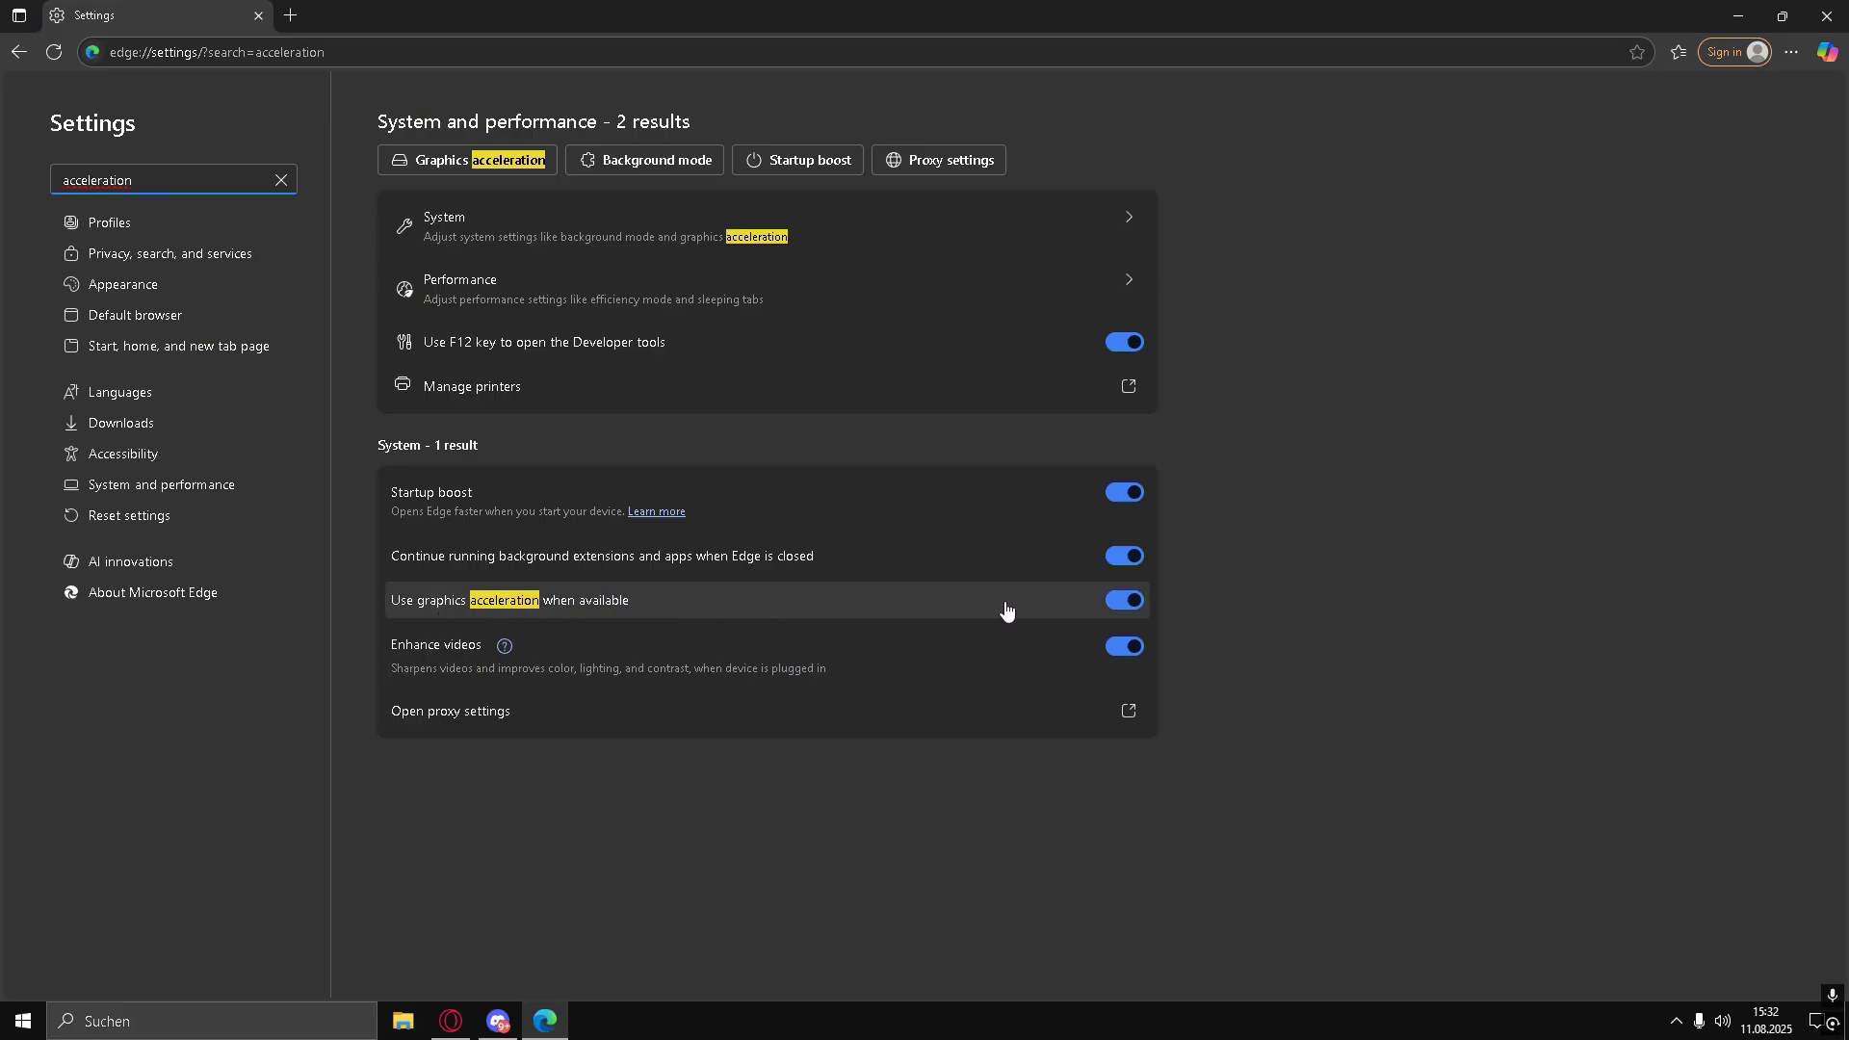
Switch off Edge's 'Use graphics acceleration when available' and bring Discord's settings back
{"action": "left_click", "coordinate": [1131, 608]}
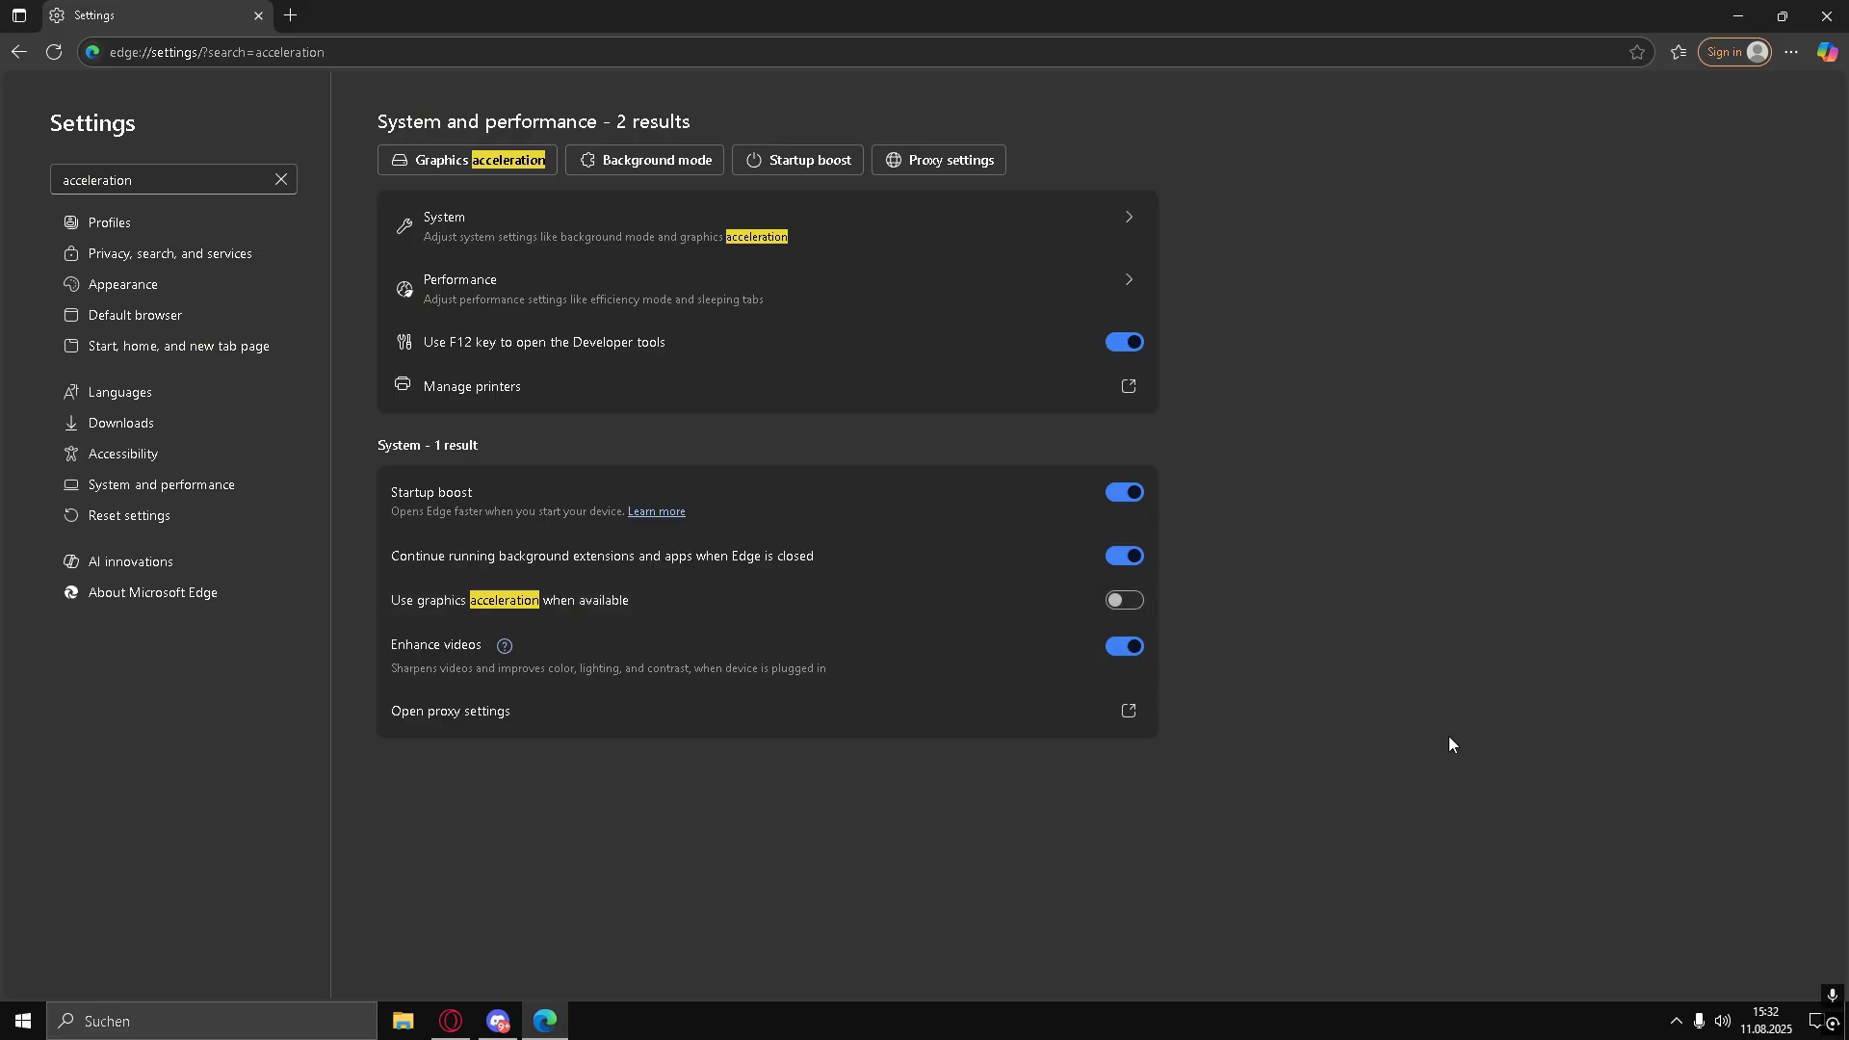
{"action": "left_click", "coordinate": [290, 14]}
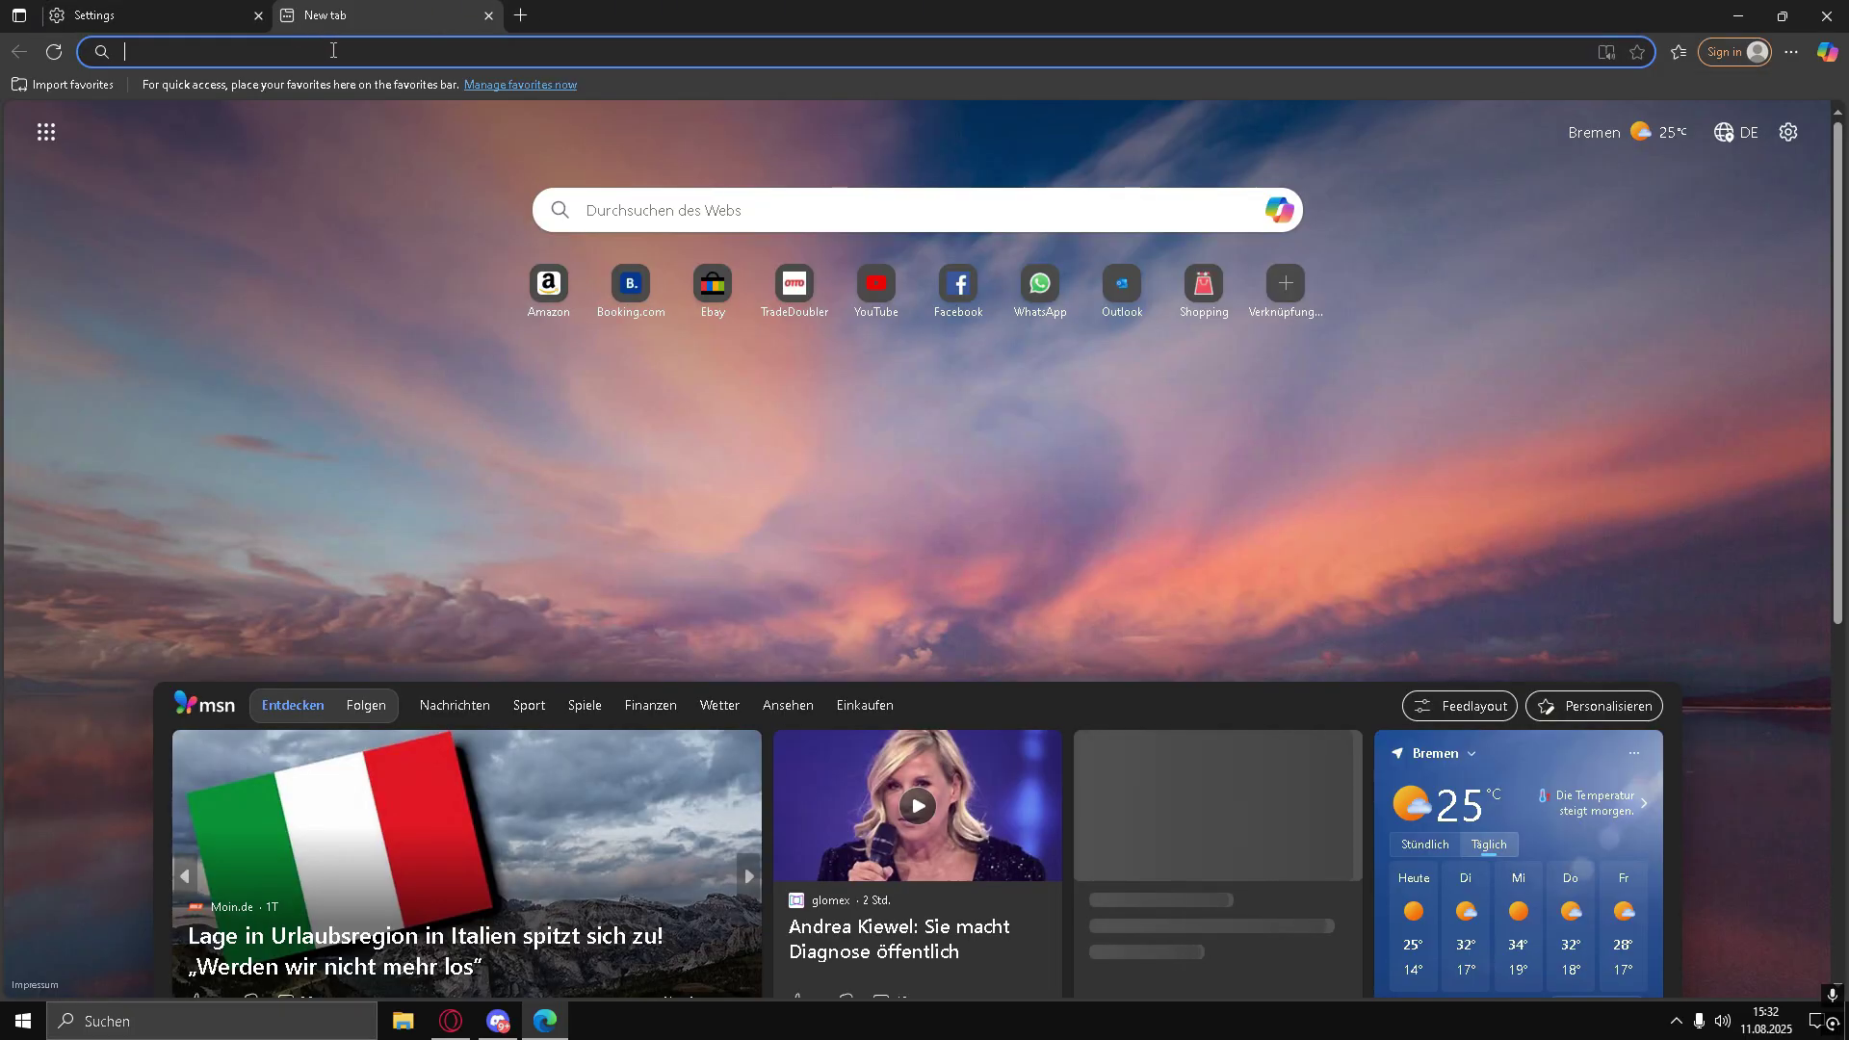
{"action": "left_click", "coordinate": [194, 15]}
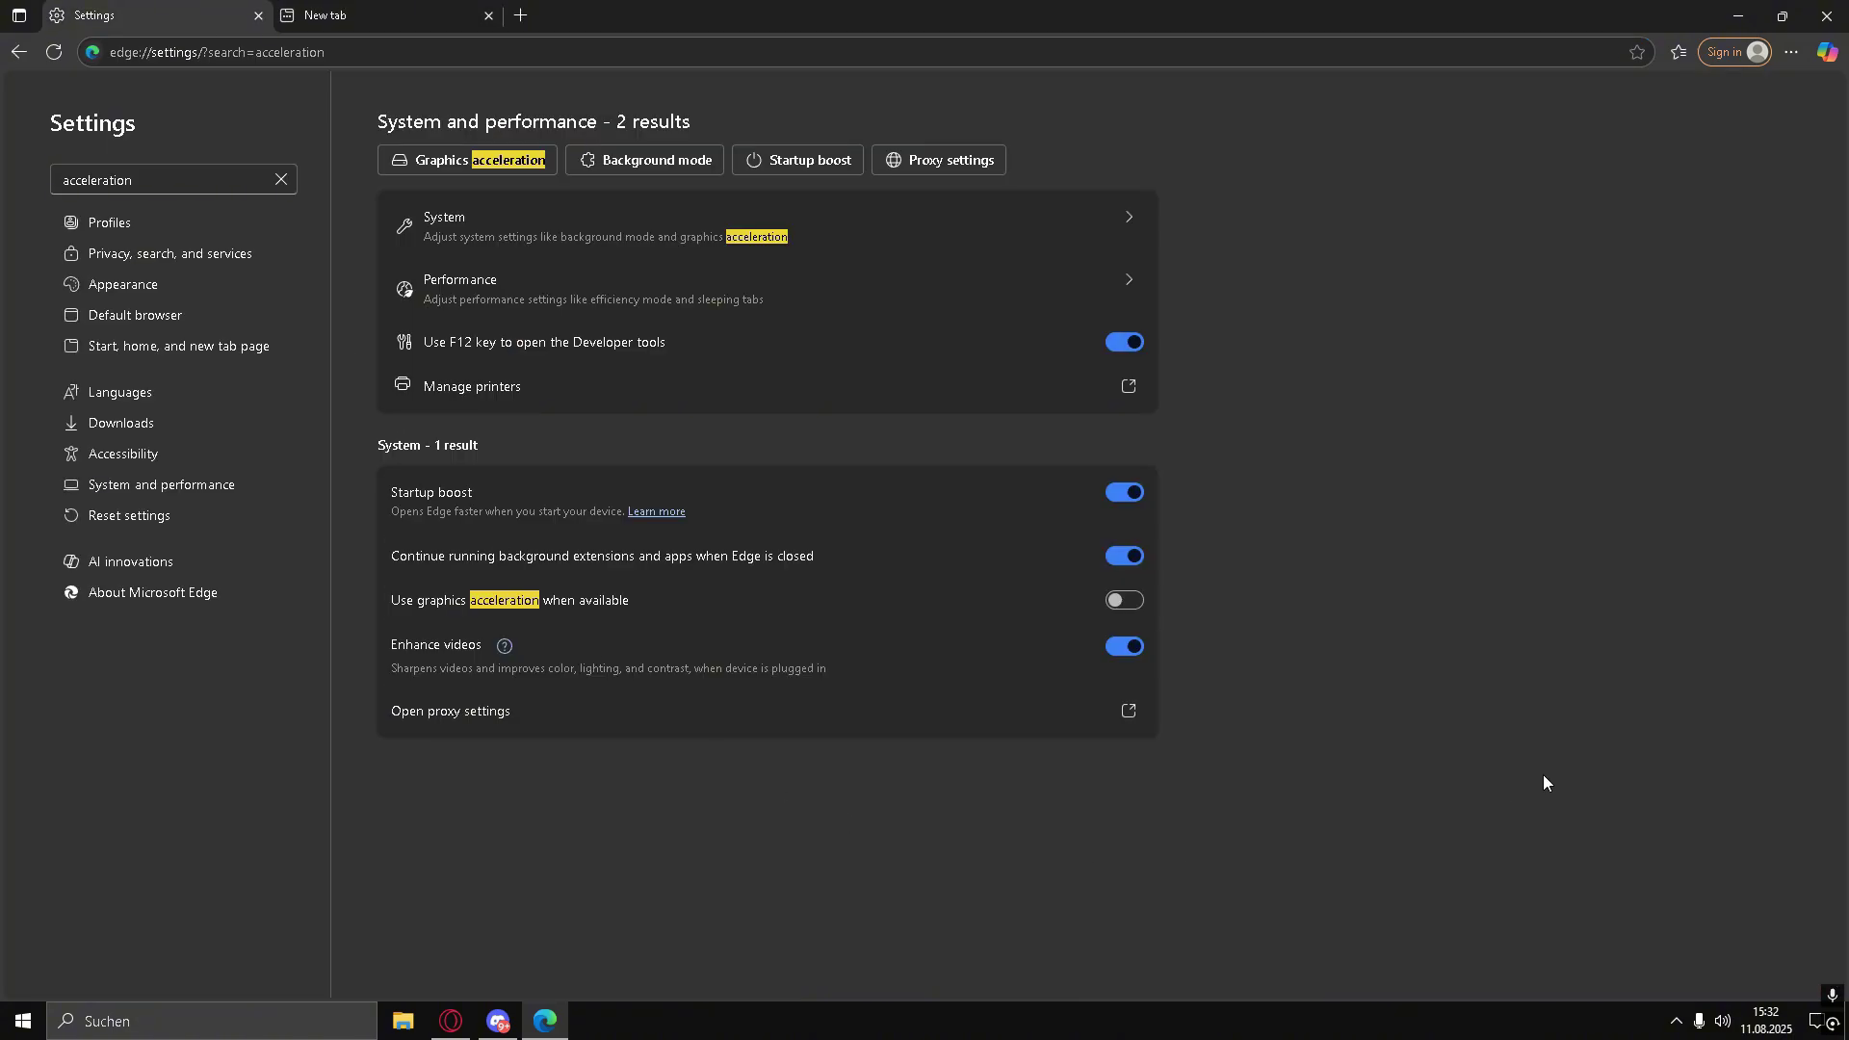
{"action": "left_click", "coordinate": [498, 1021]}
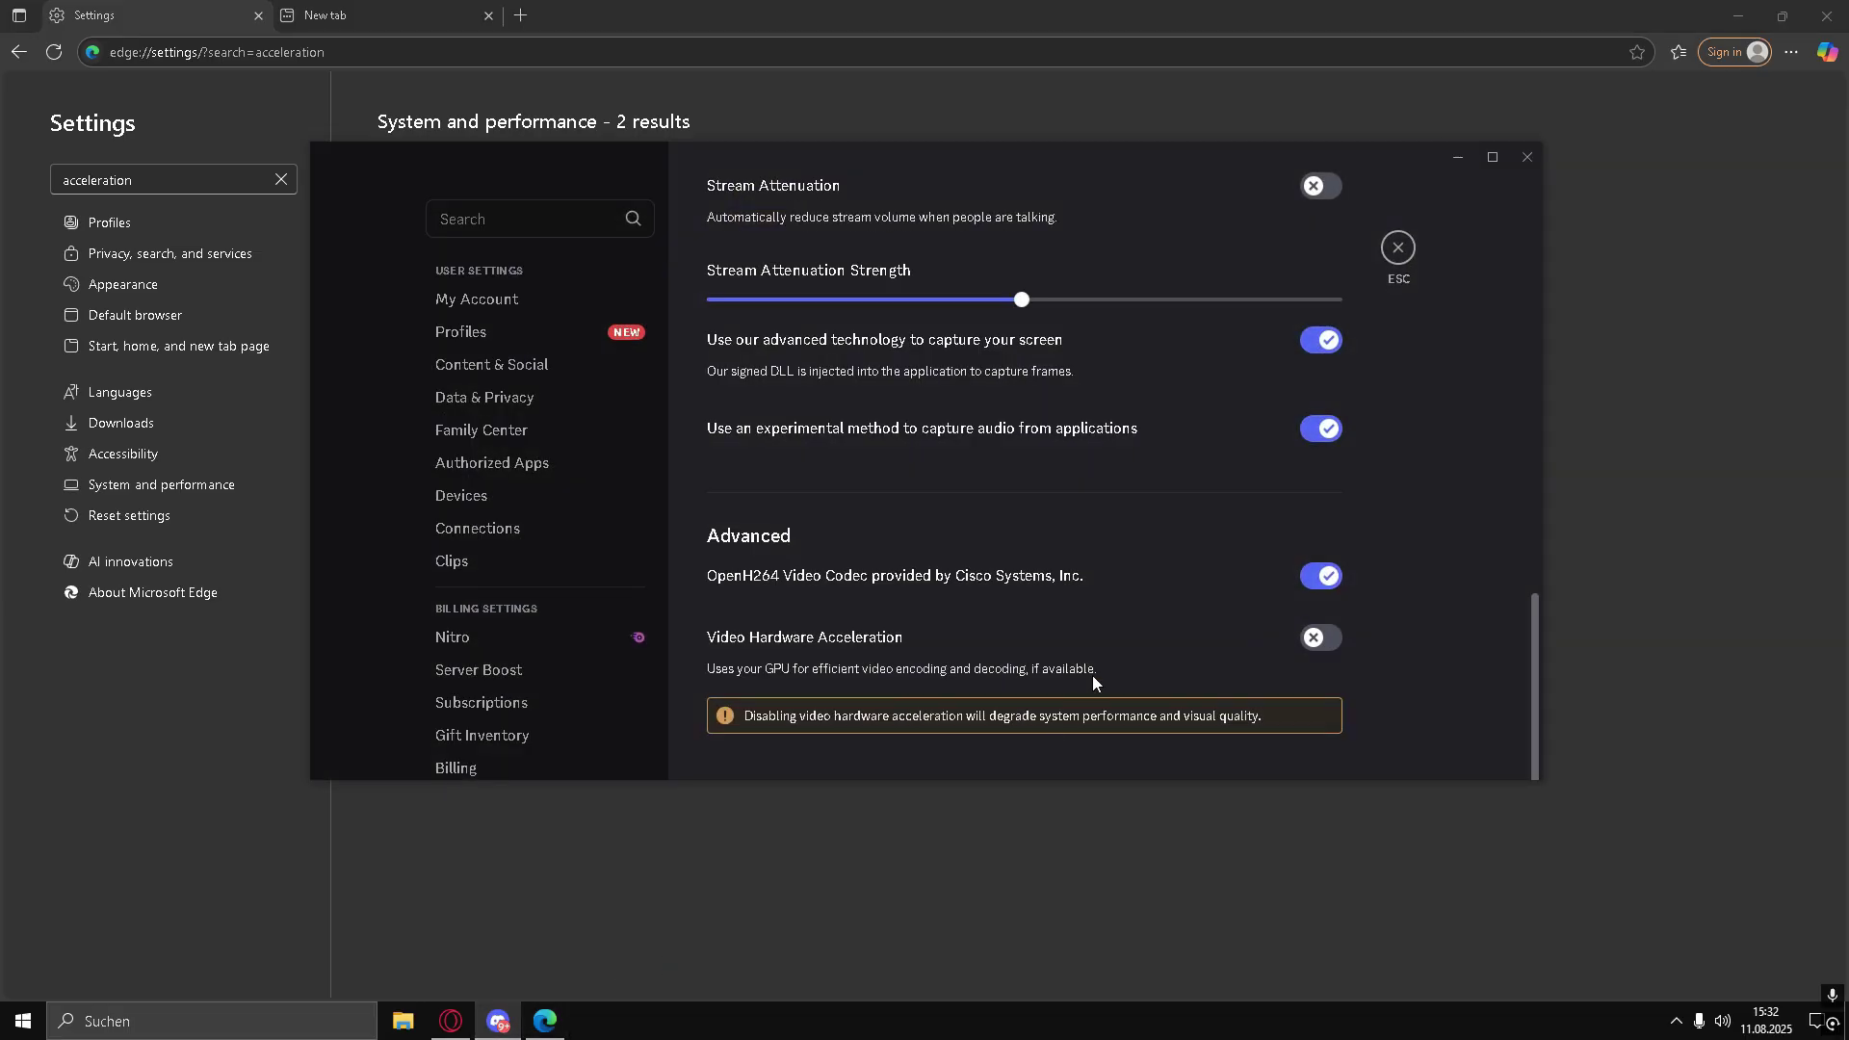